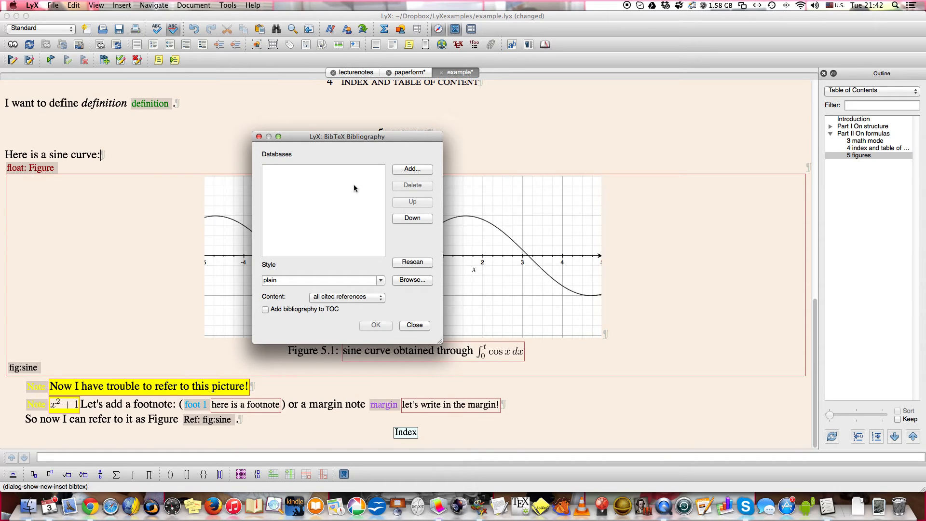
# - Add the bibliotry.bib database from the LyXexamples folder to the BibTeX bibliography and insert the bibliography into the document
pyautogui.click(411, 170)
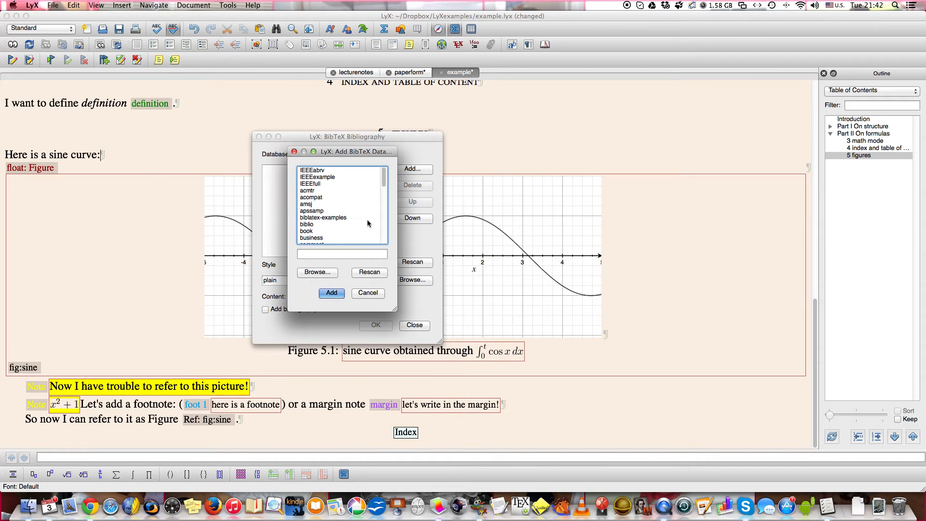
pyautogui.click(317, 273)
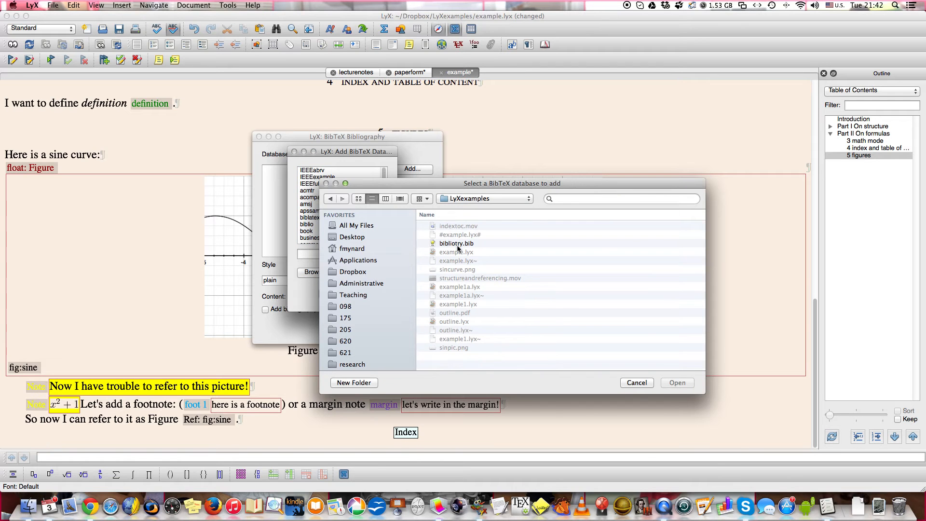
pyautogui.click(458, 244)
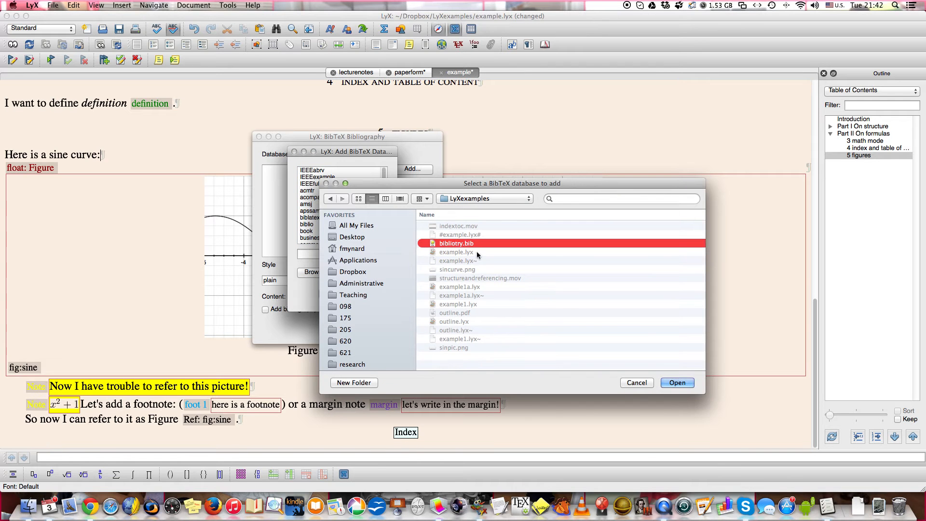
pyautogui.click(685, 381)
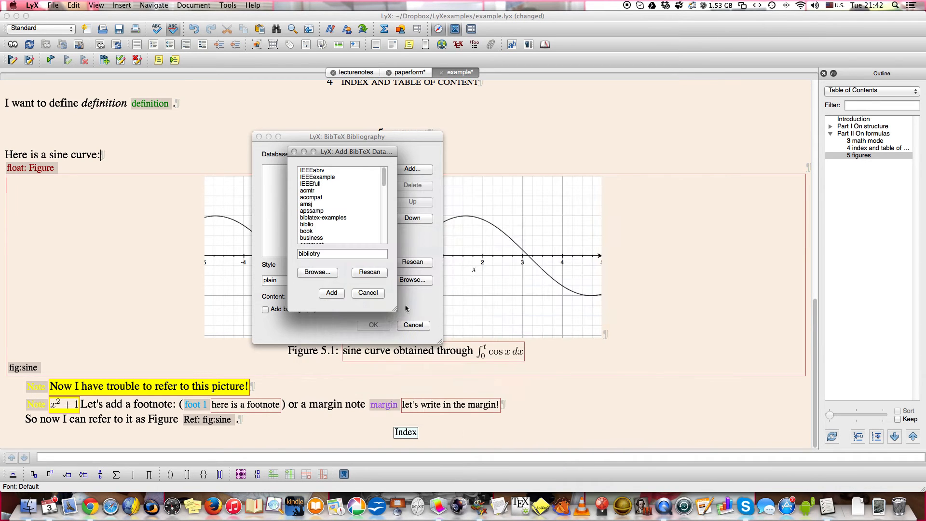
pyautogui.click(338, 295)
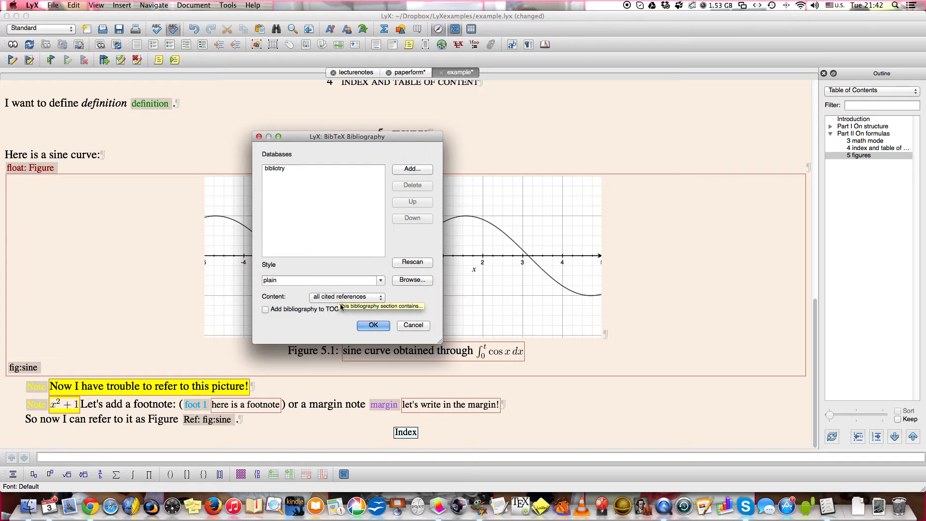
pyautogui.click(373, 326)
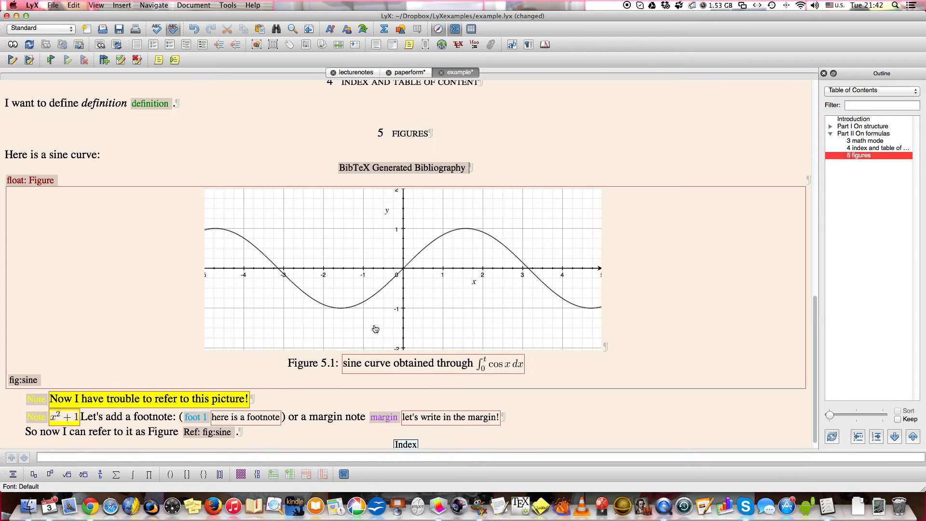
# - Move the generated bibliography from below the sine curve sentence to its own line after the Index at the document's end
pyautogui.scroll(-1, 376, 323)
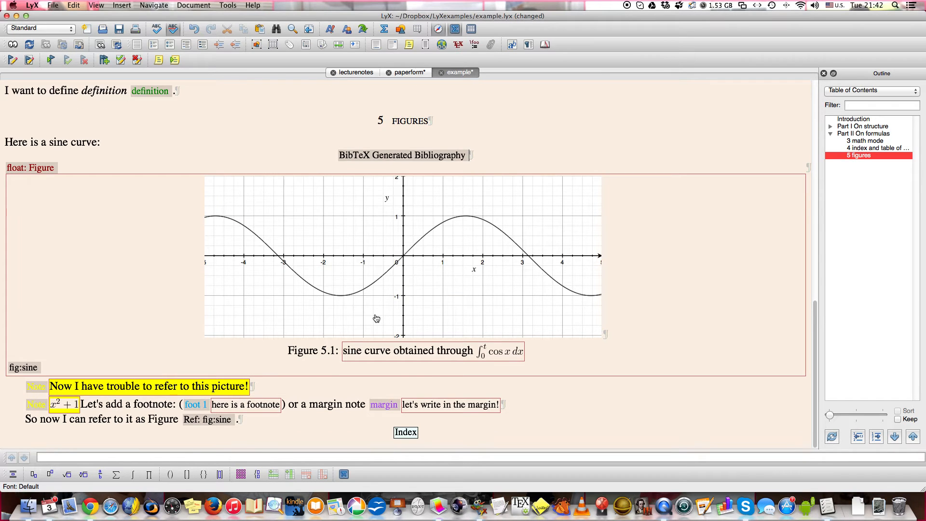
pyautogui.click(440, 431)
pyautogui.press('Return')
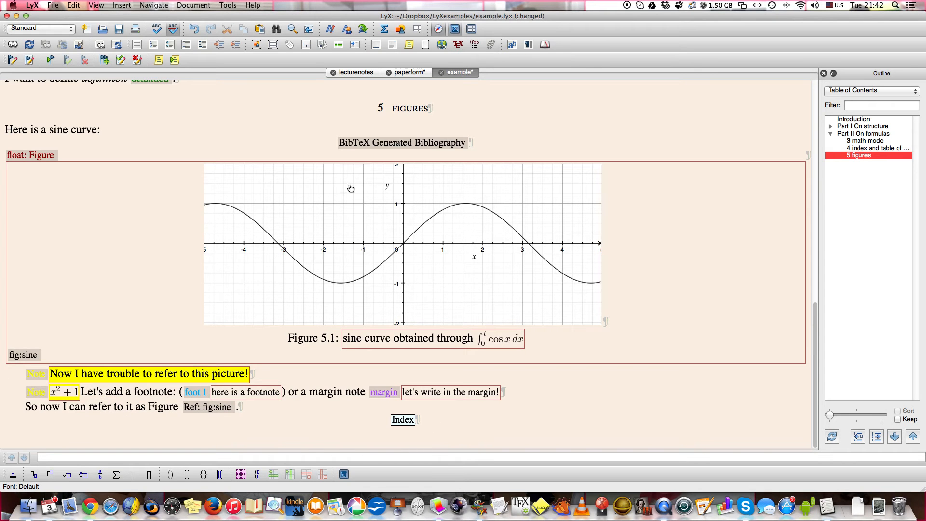
pyautogui.moveTo(504, 141); pyautogui.dragTo(334, 155)
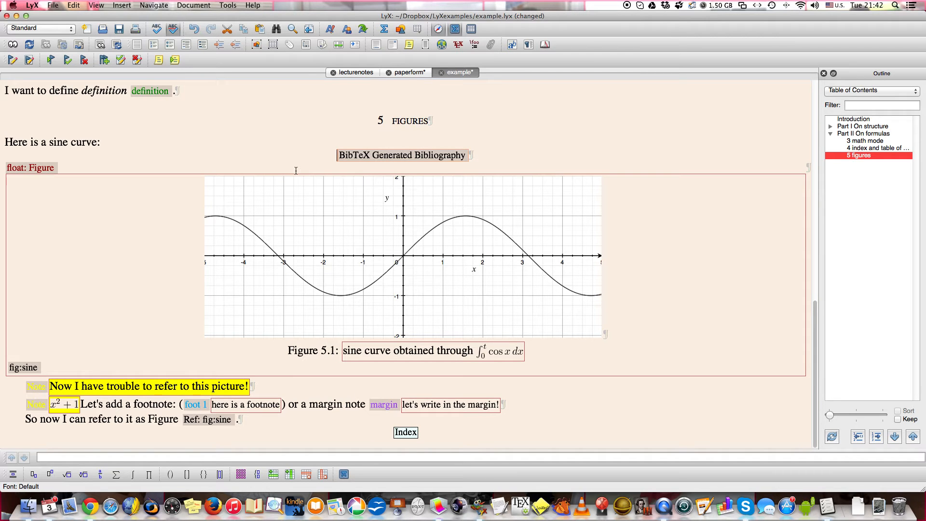
pyautogui.press('Delete')
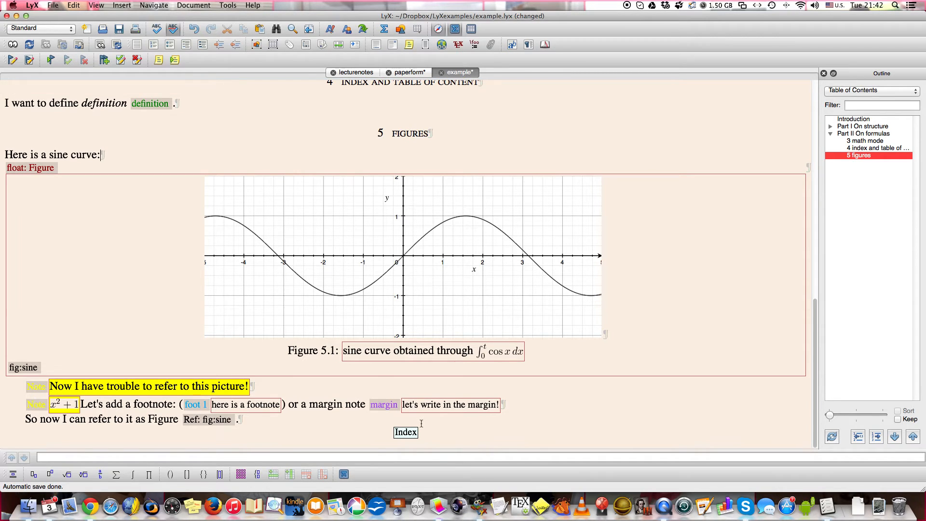
pyautogui.press('super+v')
pyautogui.click(517, 434)
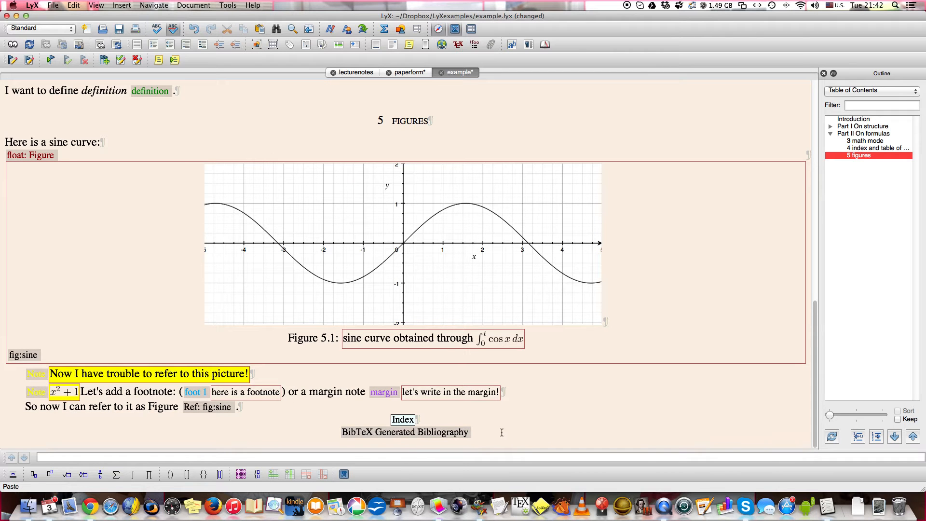
# - Start a new sentence with "By" after the definition index entry in the section on index and table of content
pyautogui.scroll(10, 343, 420)
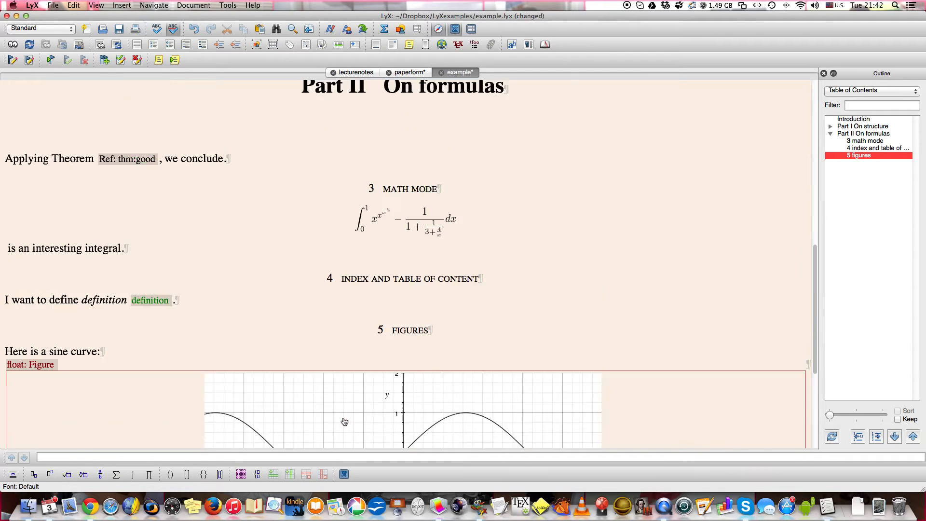
pyautogui.click(230, 347)
pyautogui.write('By')
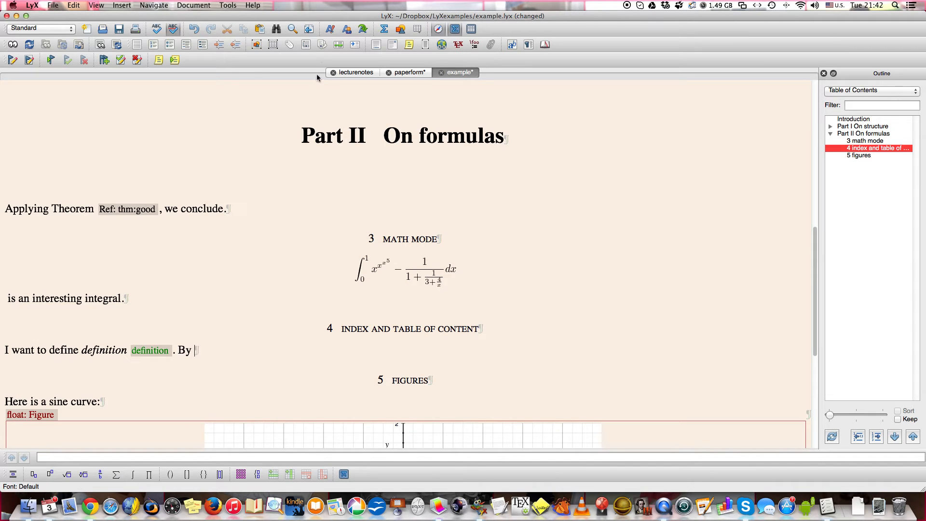
# - Insert a citation of lions1984concentration after "By" with the [#ID] citation style and no text before or after
pyautogui.click(320, 45)
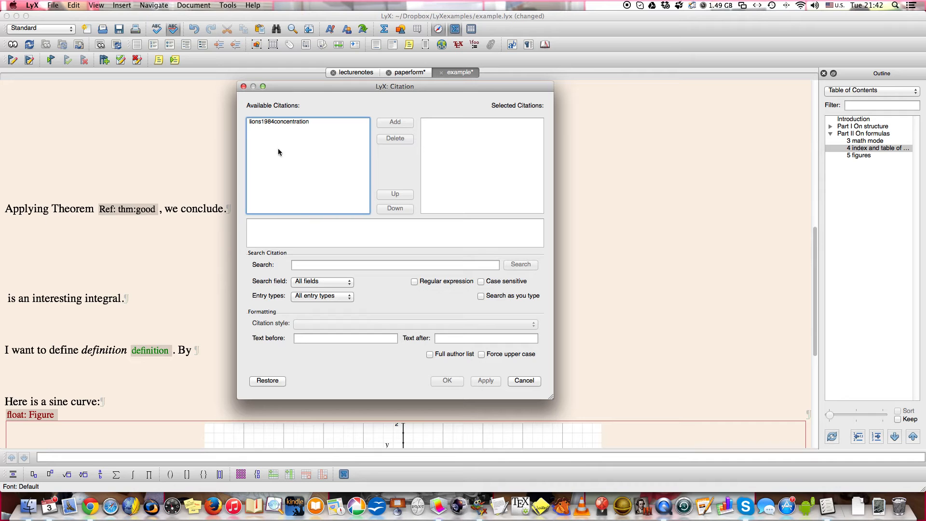
pyautogui.click(272, 123)
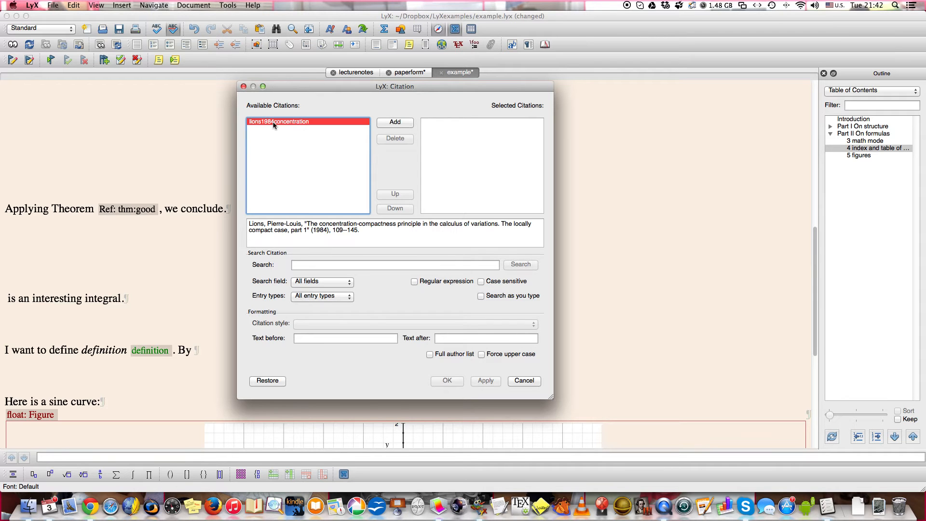
pyautogui.click(382, 124)
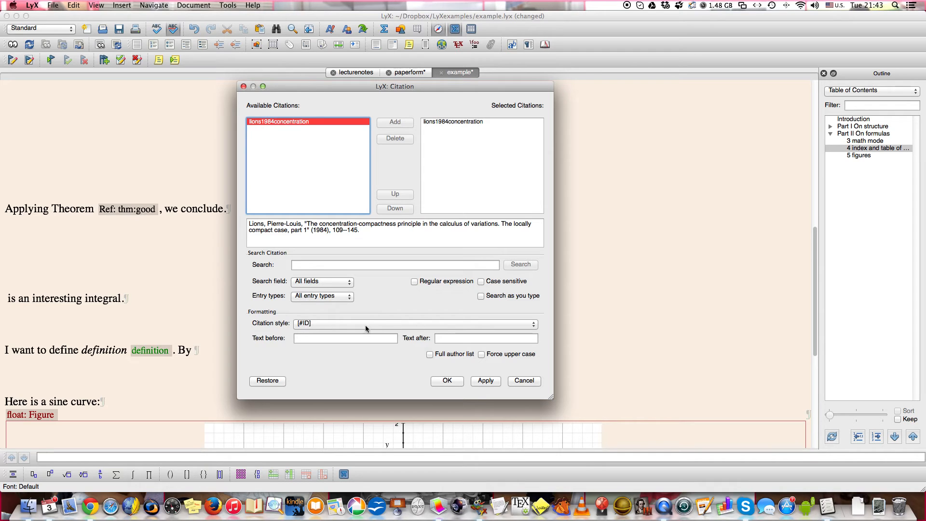
pyautogui.click(531, 326)
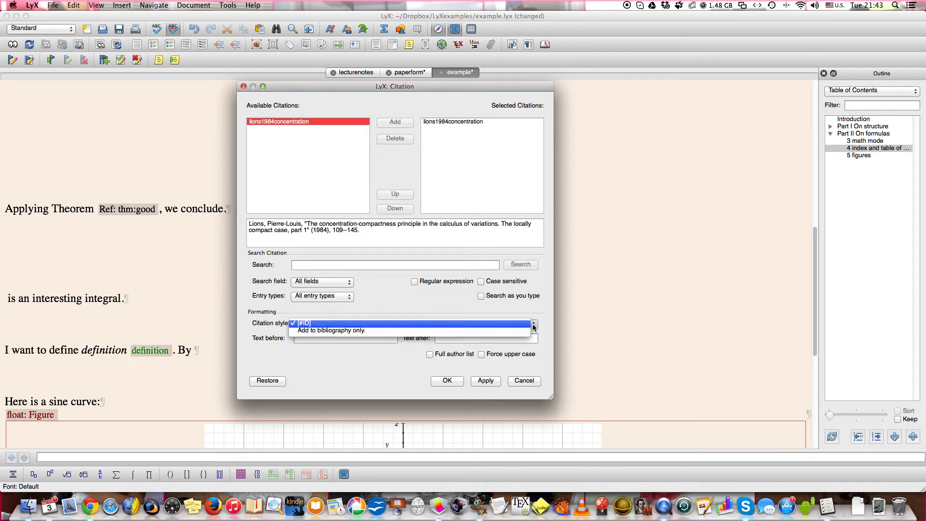
pyautogui.click(533, 325)
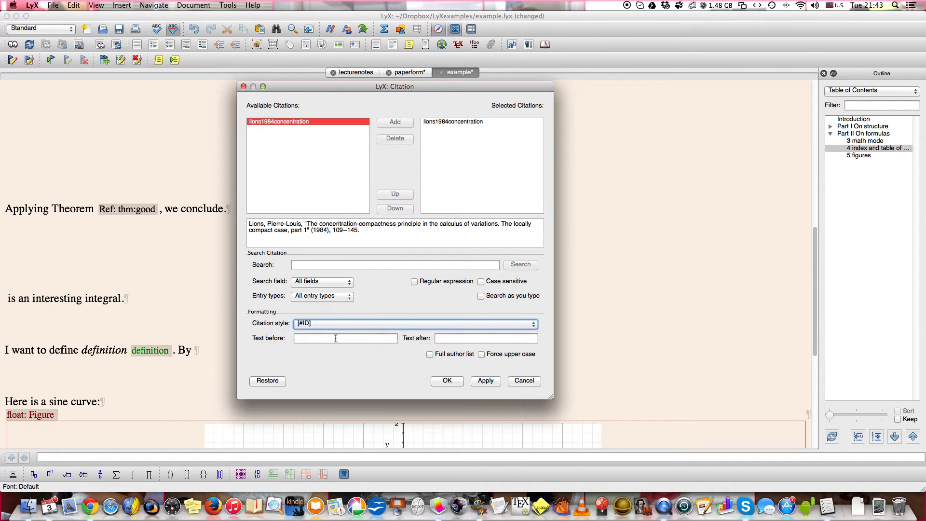
pyautogui.click(317, 339)
pyautogui.click(461, 341)
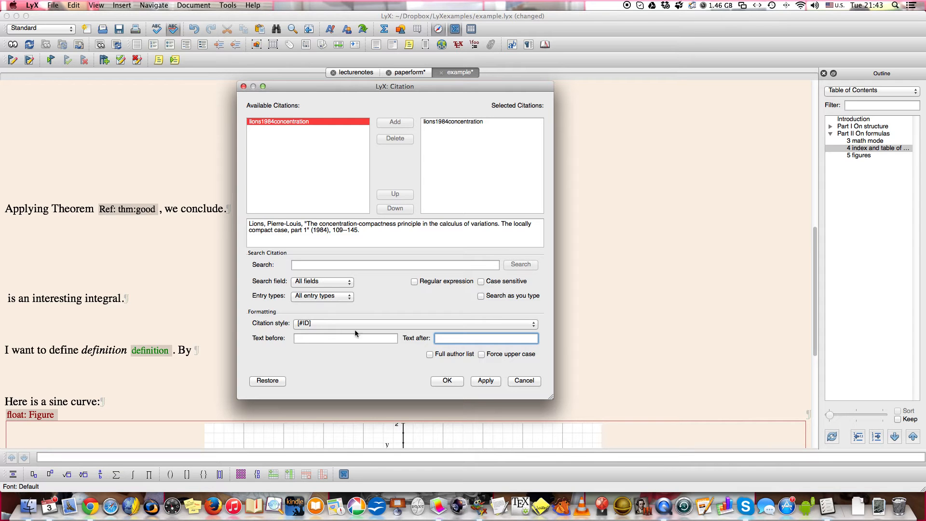
pyautogui.click(440, 380)
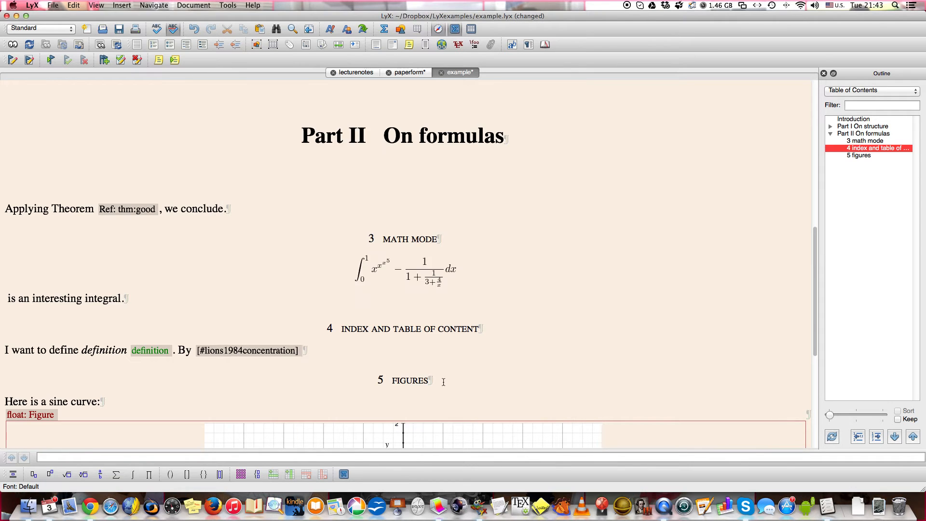
# - Complete the sentence after the citation with "we win." and save the document
pyautogui.write('we win.')
pyautogui.press('super+s')
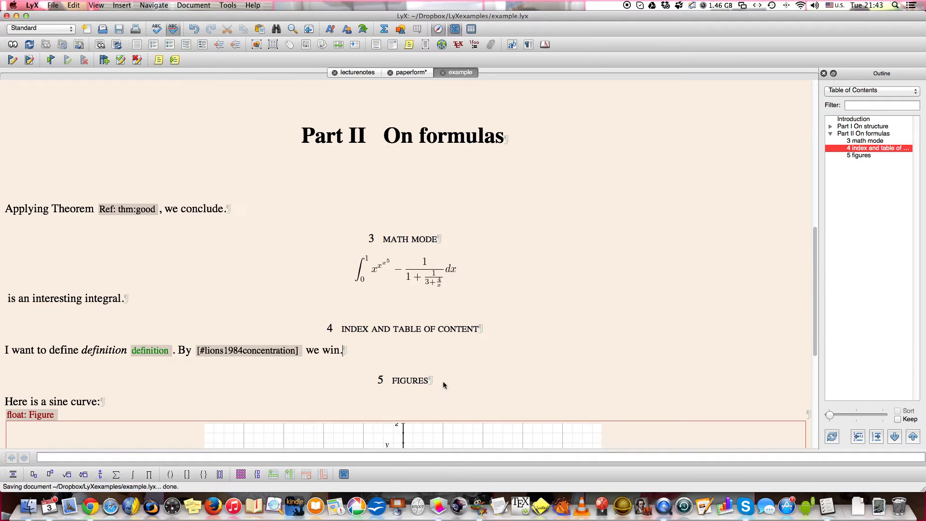
# - Preview the document as a PDF and check the citation in section 4, its link and the References page
pyautogui.click(12, 44)
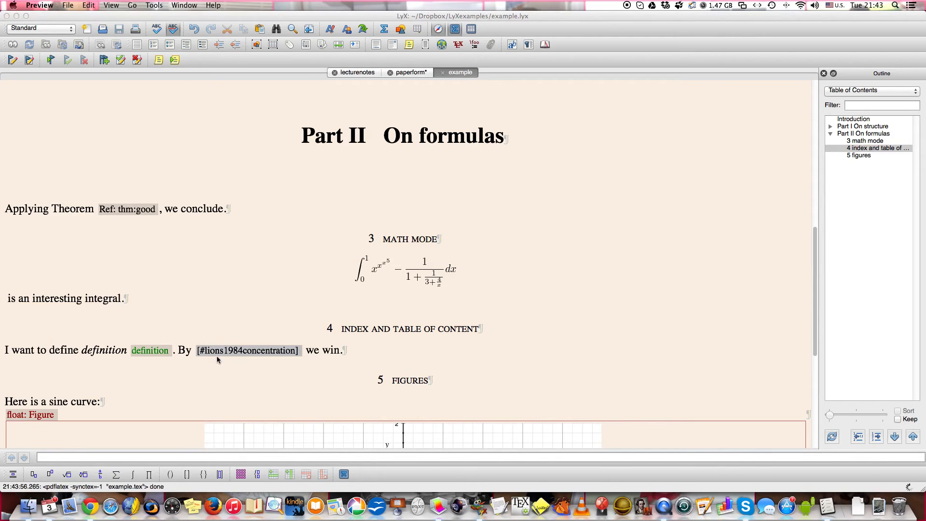
pyautogui.scroll(-10, 295, 318)
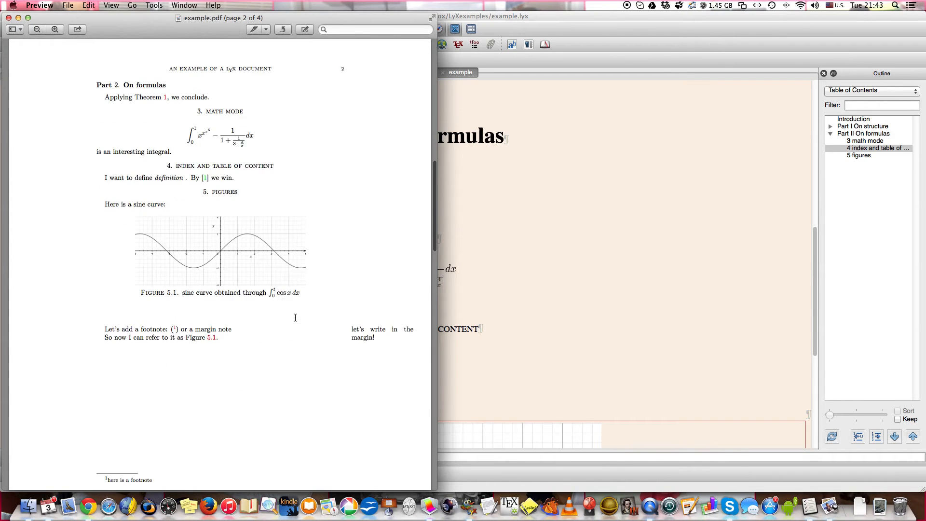
pyautogui.scroll(-10, 295, 317)
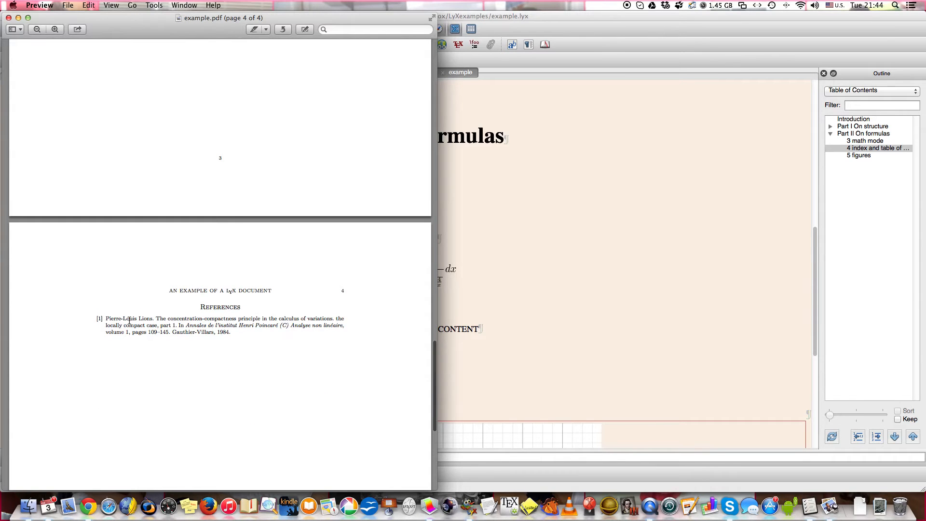
pyautogui.scroll(15, 208, 340)
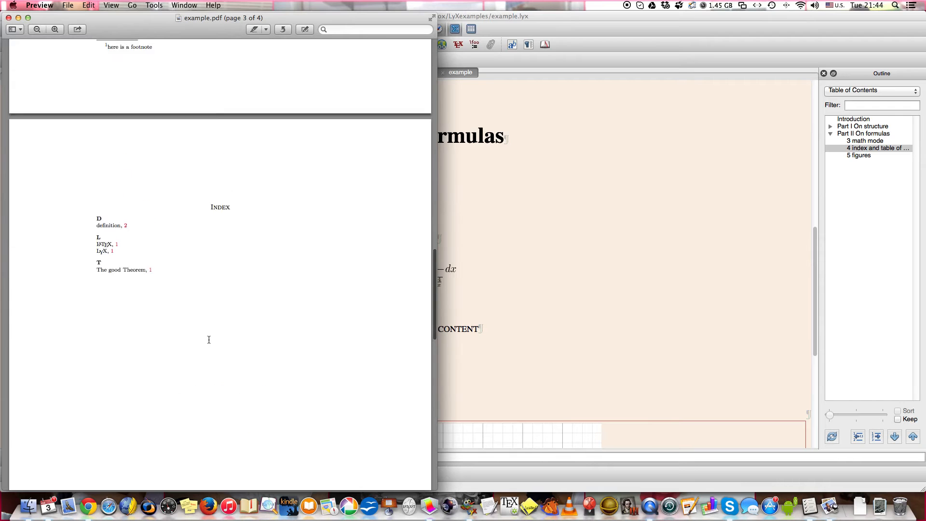
pyautogui.scroll(2, 209, 340)
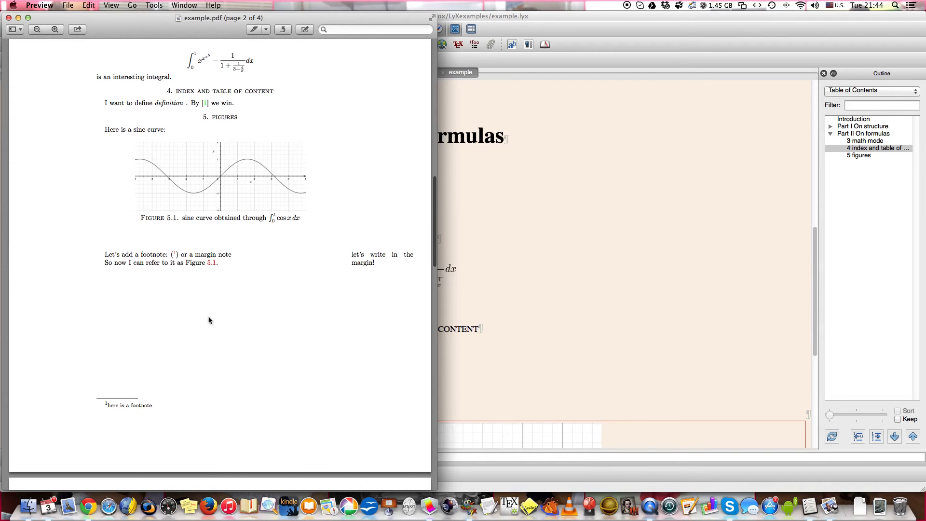
pyautogui.click(206, 105)
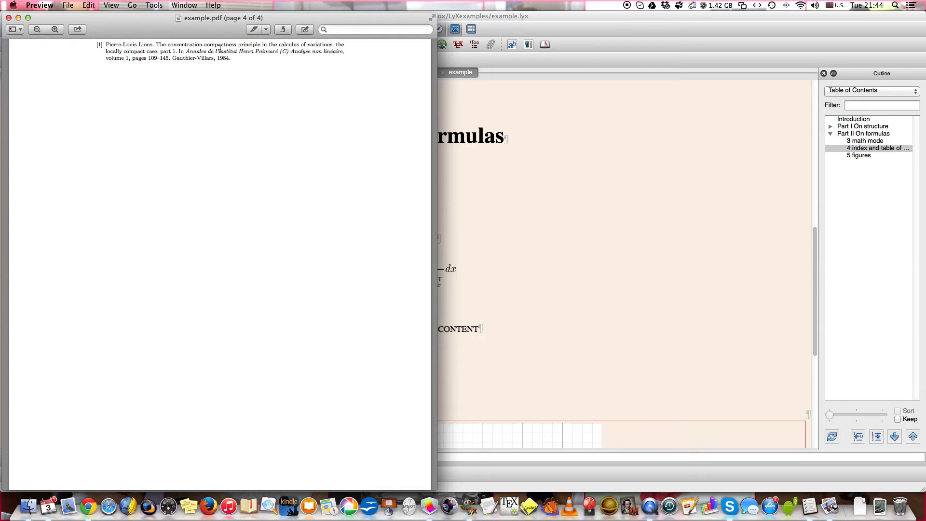
pyautogui.click(8, 18)
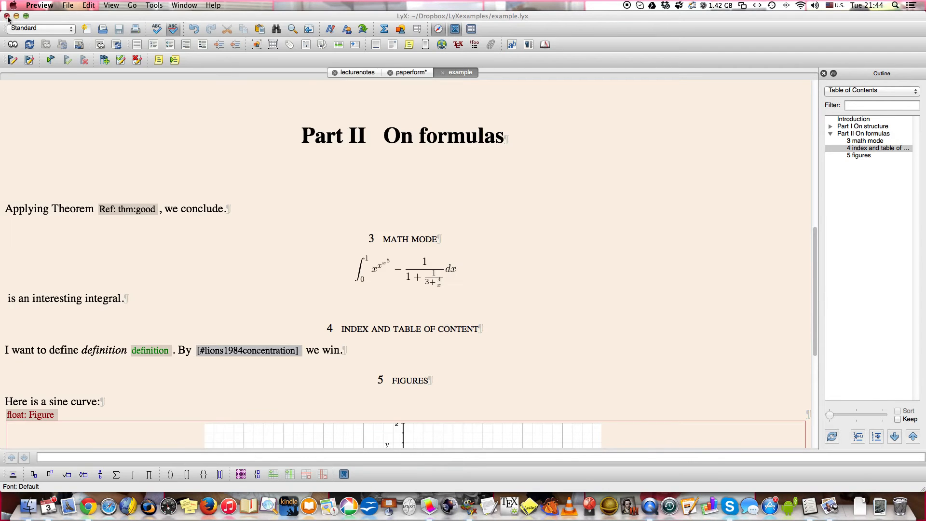
# - In the paperform document, open the Theorem 8 citation above Corollary 32, search the citations for "quintuple" and view the details of quest
pyautogui.scroll(-1, 282, 257)
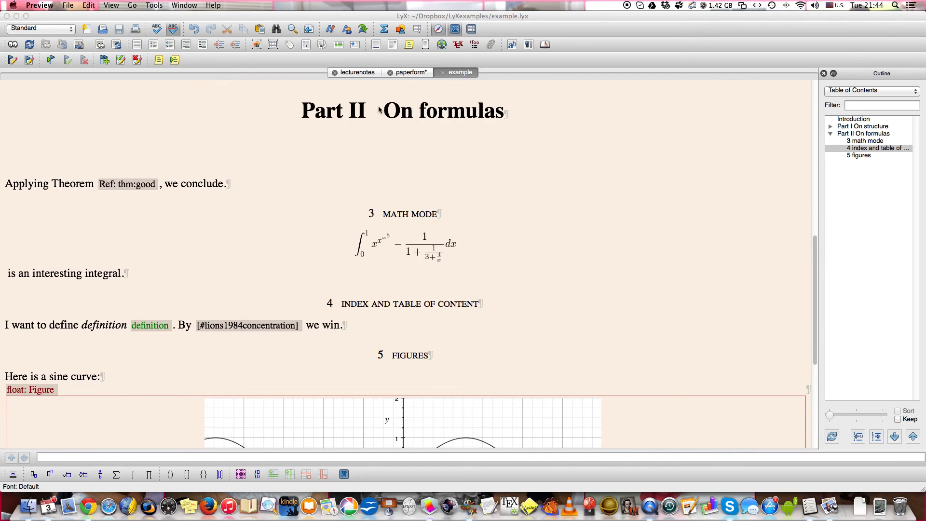
pyautogui.click(409, 73)
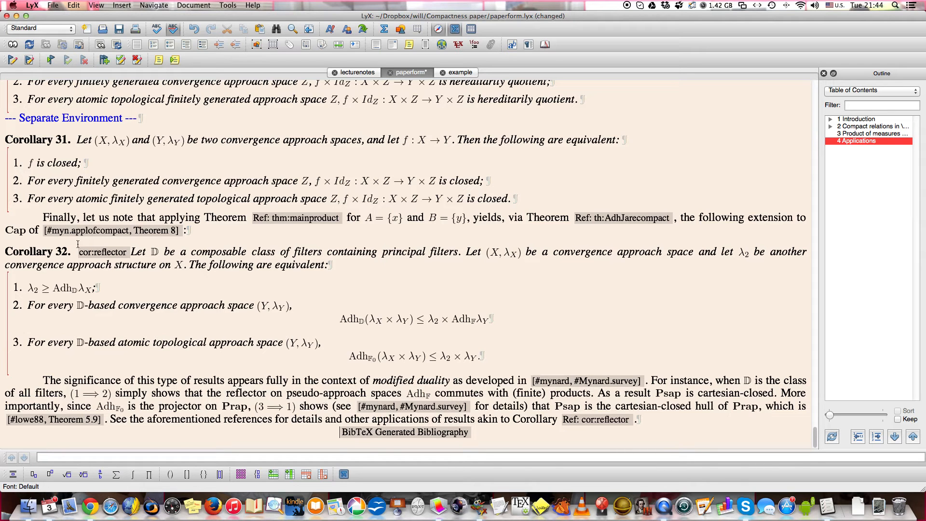
pyautogui.click(102, 236)
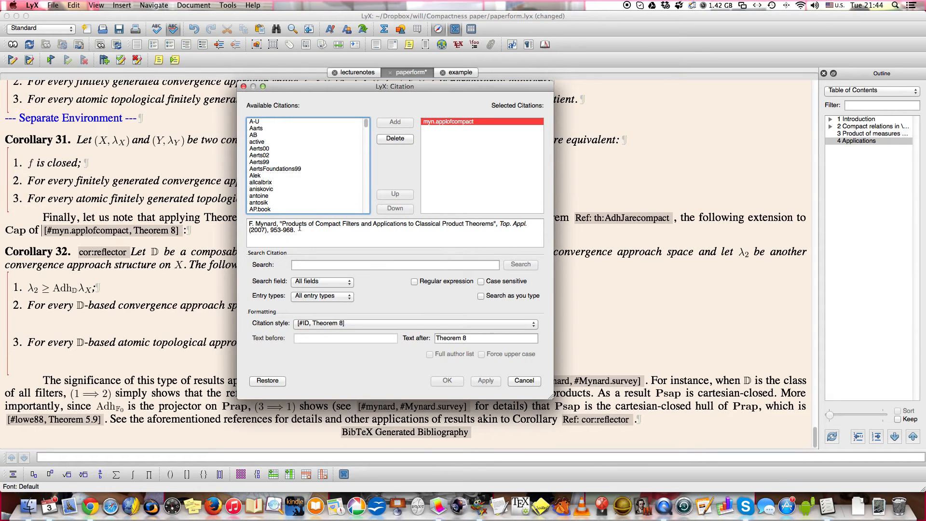
pyautogui.click(306, 264)
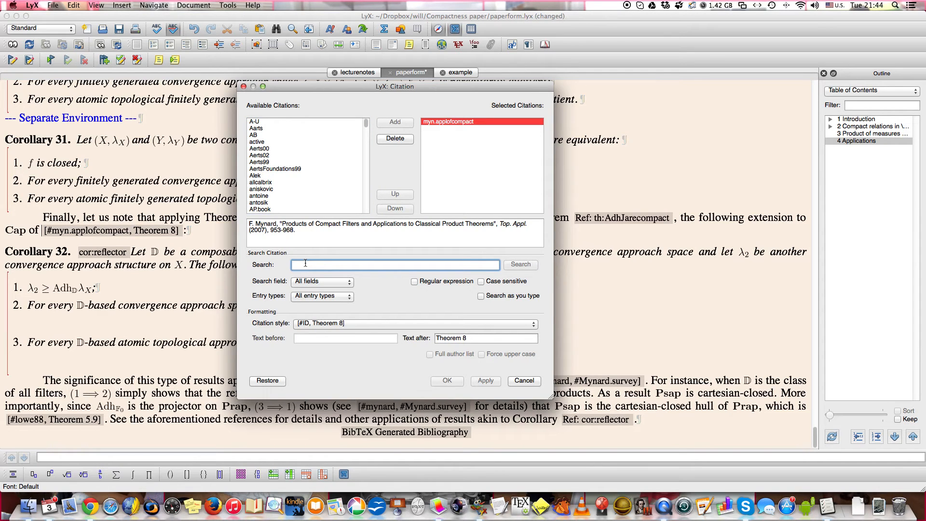
pyautogui.write('quintuple')
pyautogui.press('Return')
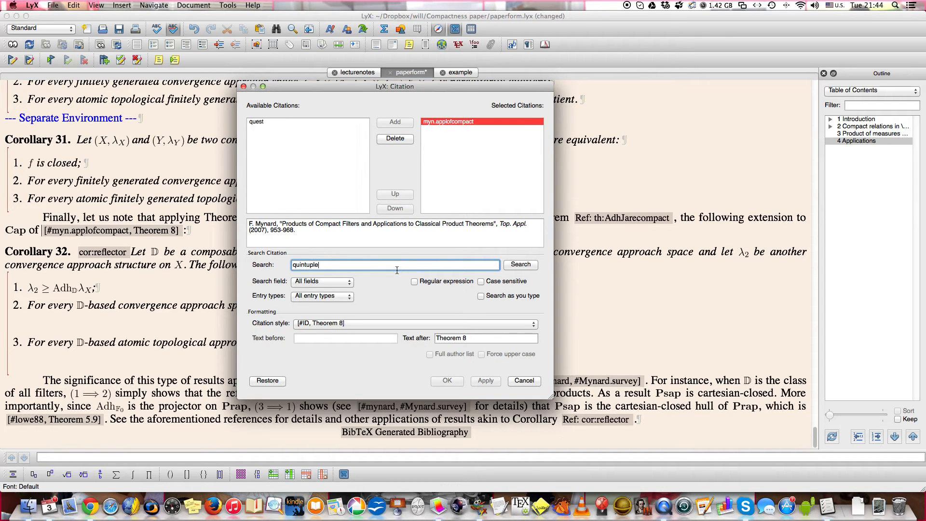
pyautogui.click(261, 123)
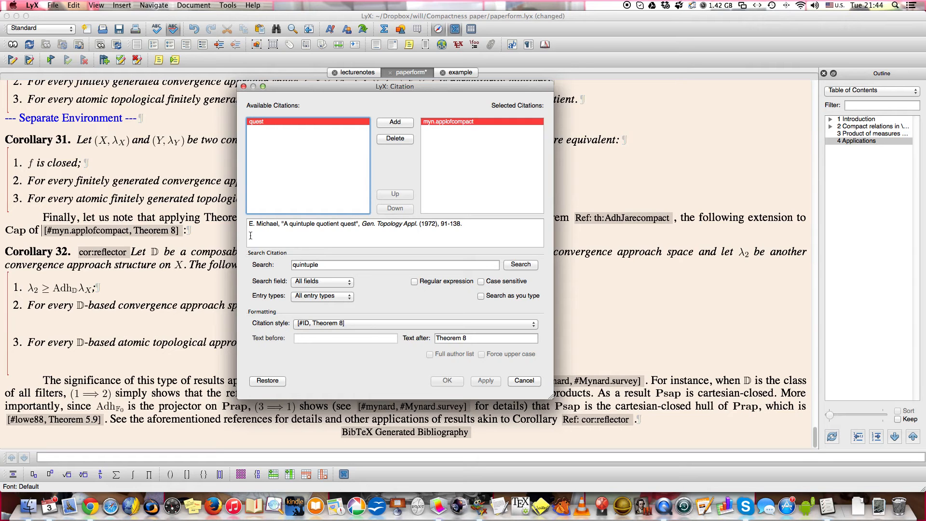
pyautogui.click(524, 380)
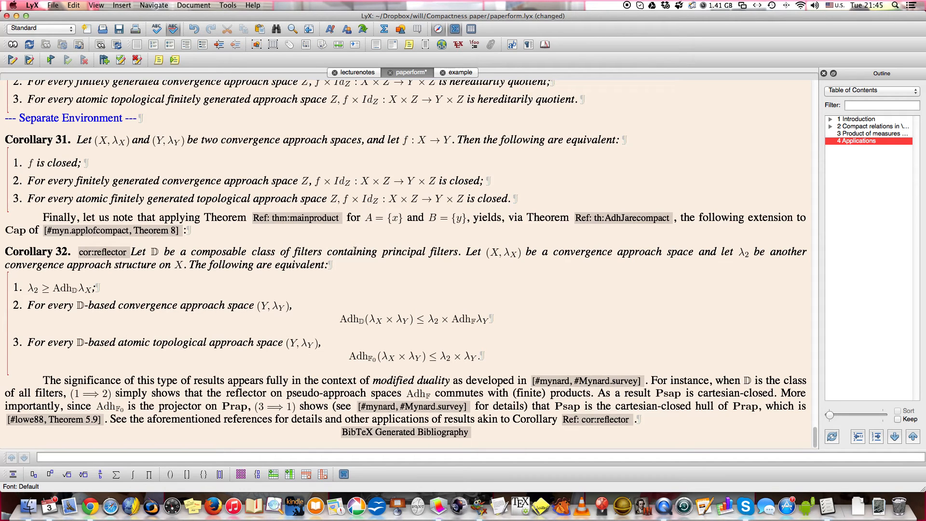
# - Return to the example document and place the cursor at the end of the sentence referring to the sine figure, above the index
pyautogui.click(459, 74)
pyautogui.scroll(-5, 431, 243)
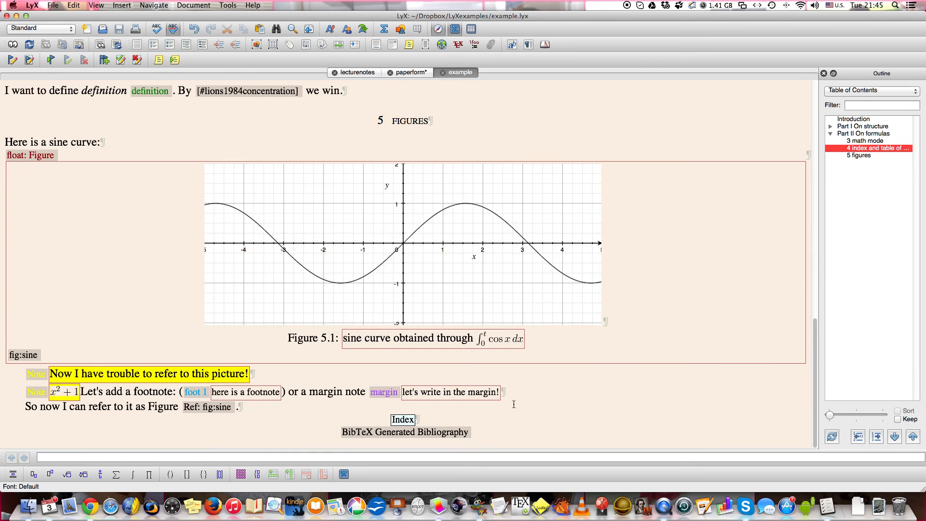
pyautogui.click(304, 410)
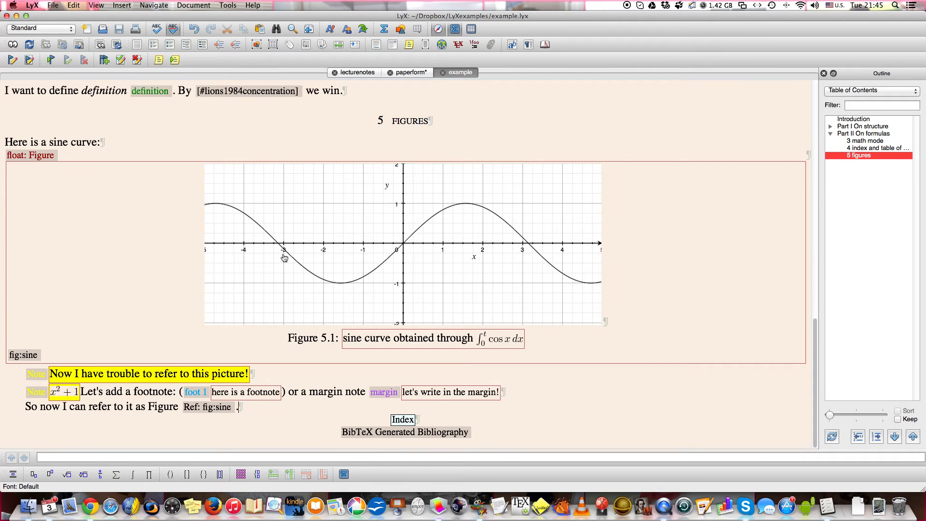
# - Switch to the lecturenotes document, look over the proofs around Proposition 2.2.4 and go to section 2.1 on vector functions and space curves
pyautogui.click(357, 73)
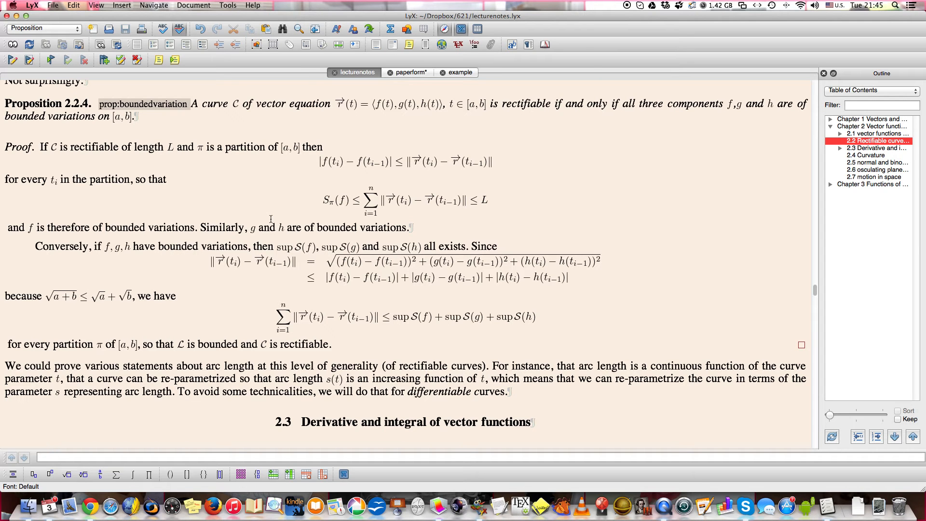
pyautogui.scroll(3, 271, 219)
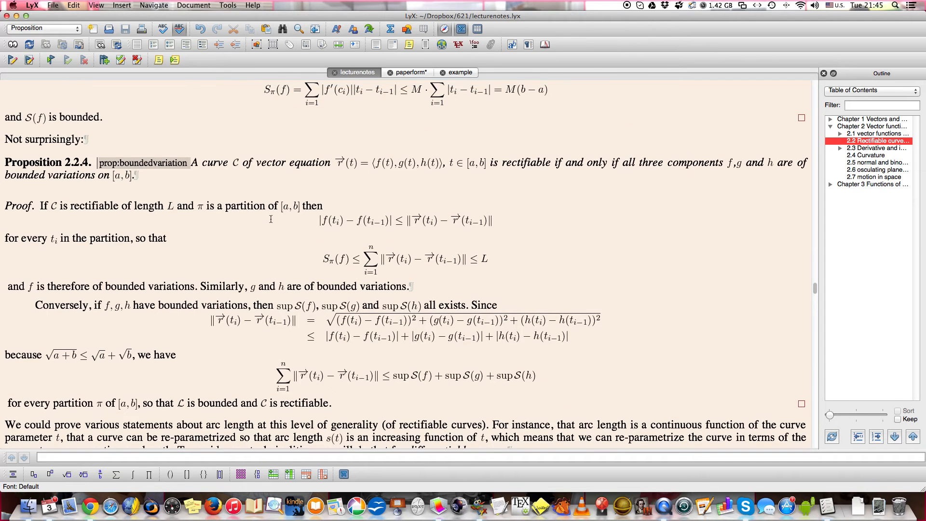
pyautogui.scroll(4, 271, 219)
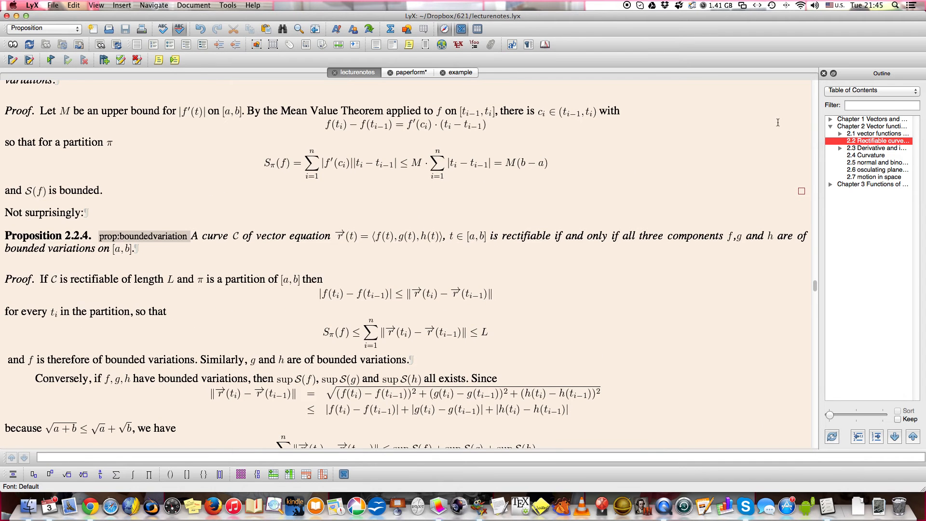
pyautogui.click(867, 135)
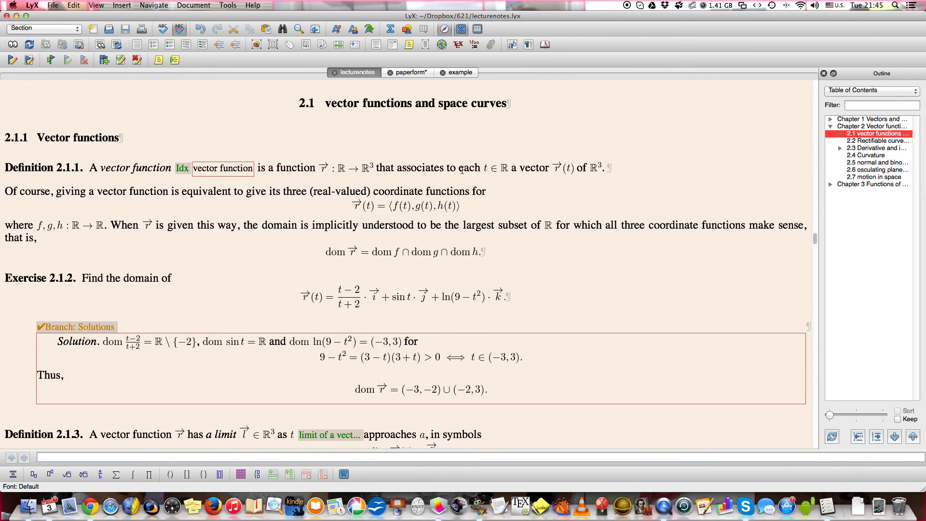